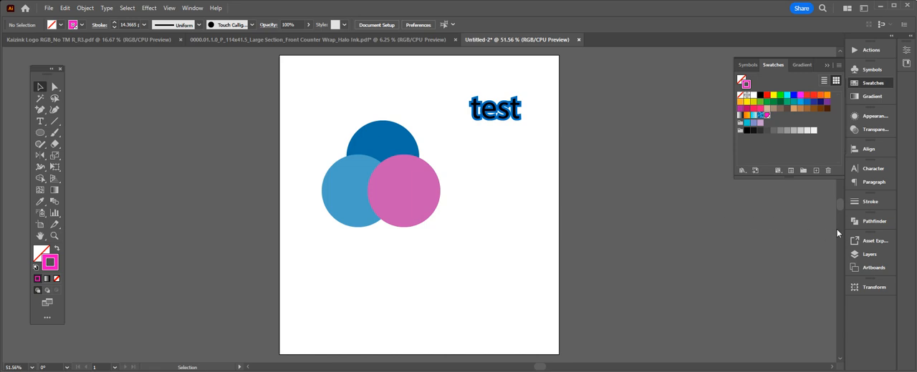
- Unite the three overlapping circles into a single shape with Pathfinder and undo the union
click(870, 225)
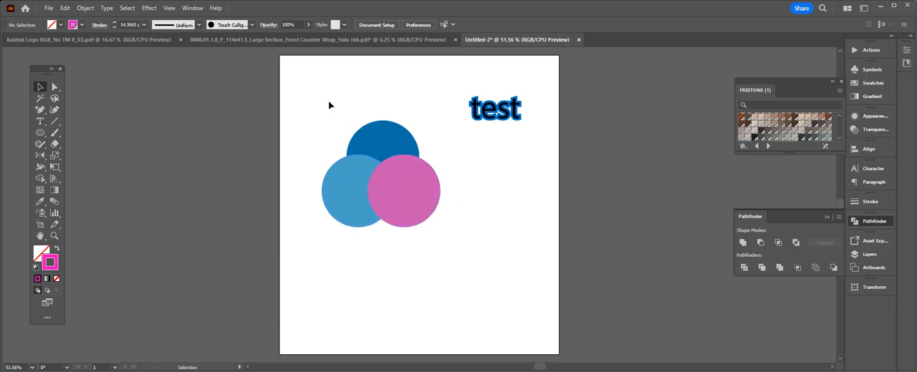
drag(329, 105, 423, 229)
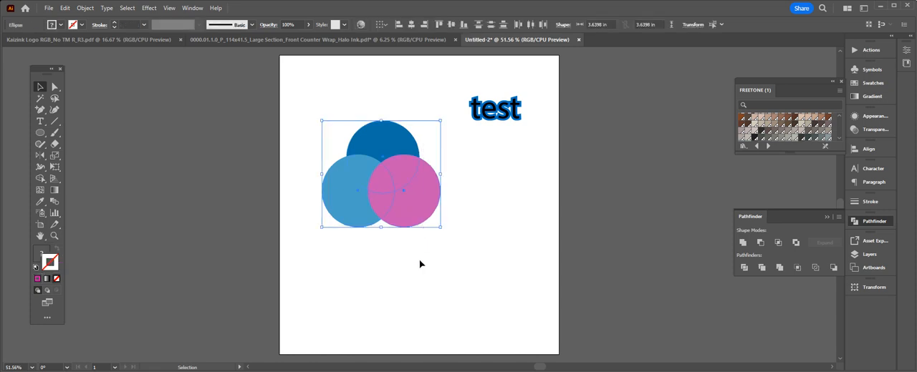
click(433, 257)
drag(430, 252, 327, 121)
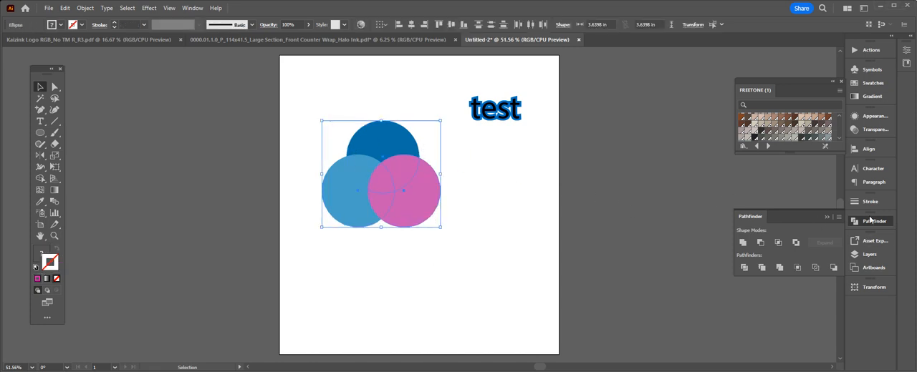
click(745, 244)
click(493, 227)
click(391, 195)
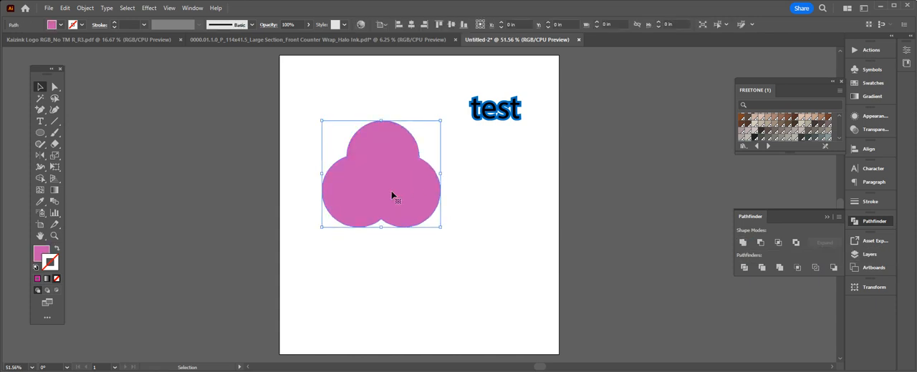
click(499, 213)
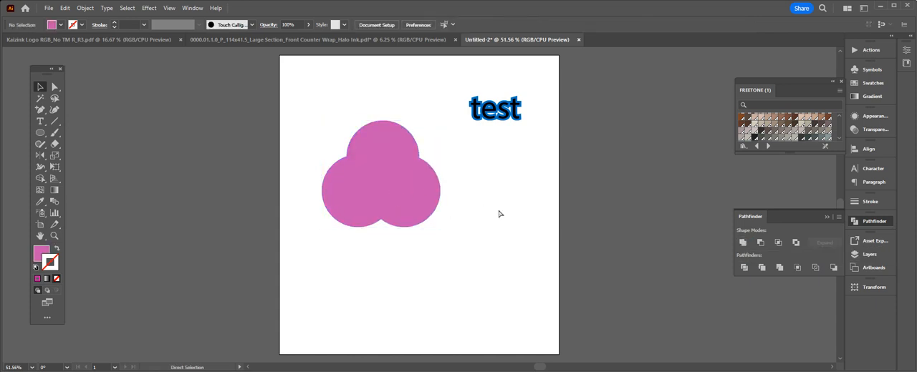
key(ctrl+z)
click(499, 213)
- Extend the text "test" to read "test123" and move it up and left so it fits inside the artboard
scroll(540, 186, up, 1)
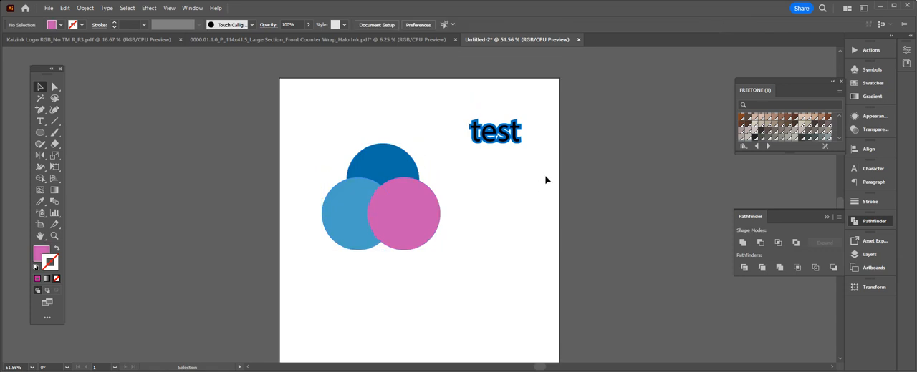
click(508, 144)
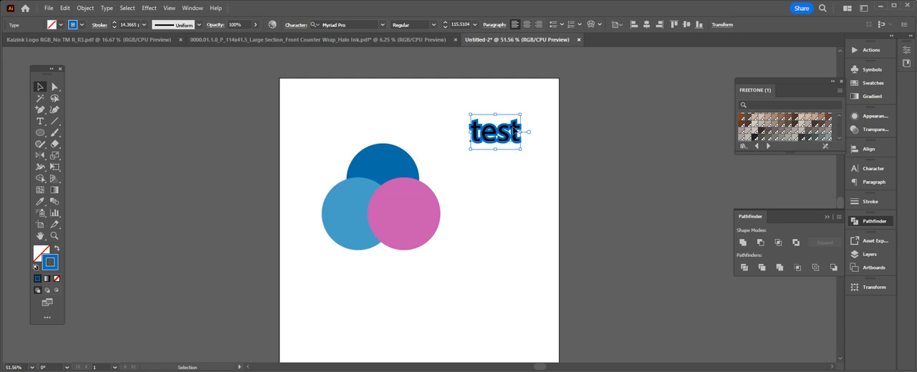
double_click(515, 134)
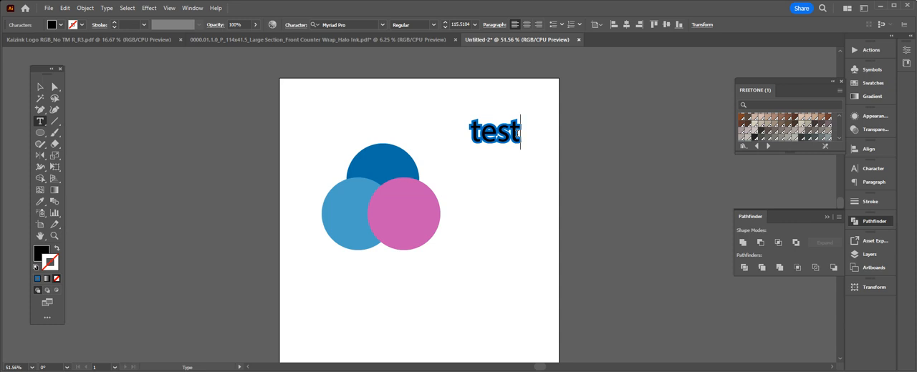
text(123)
click(40, 87)
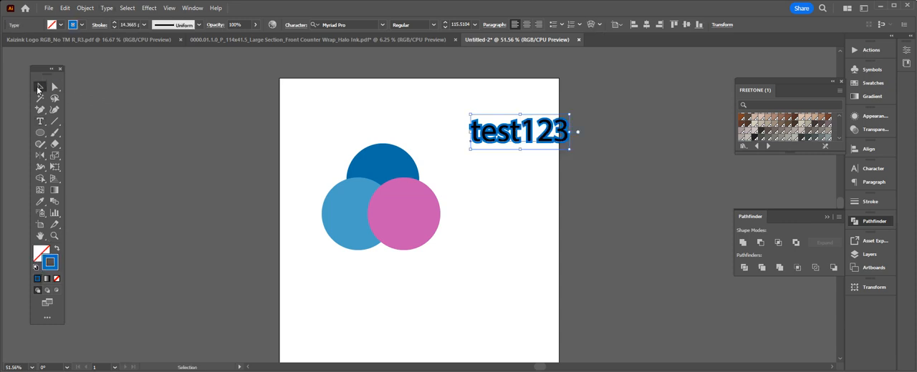
drag(516, 143, 490, 133)
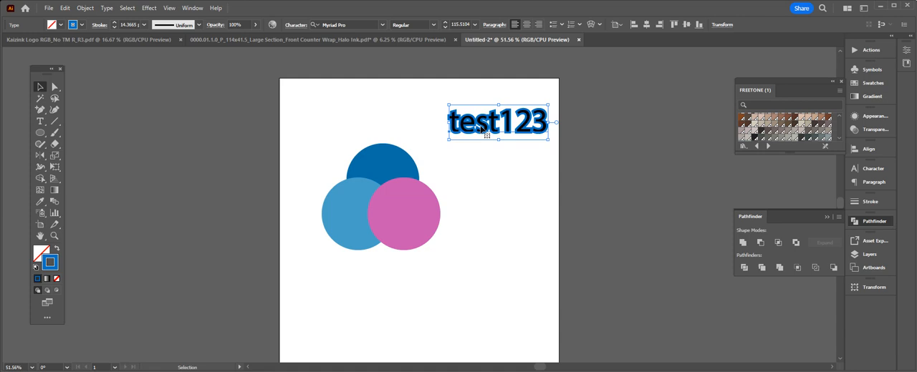
- Convert the test123 text to outlines and return to the Selection tool
key(ctrl)
key(shift+o)
key(ctrl+shift+o)
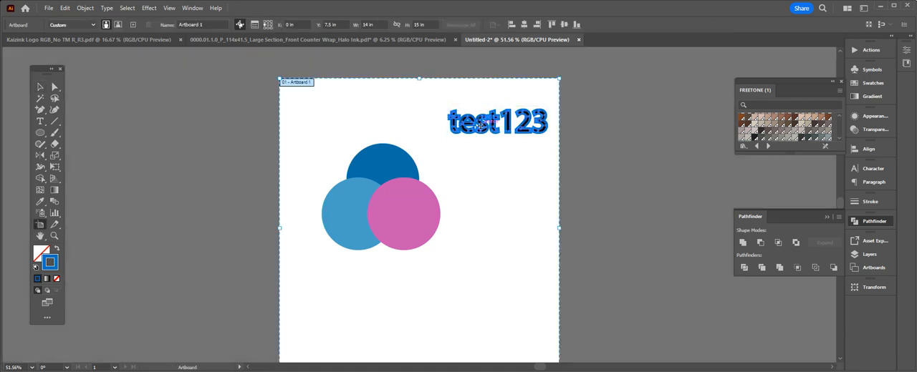
click(40, 88)
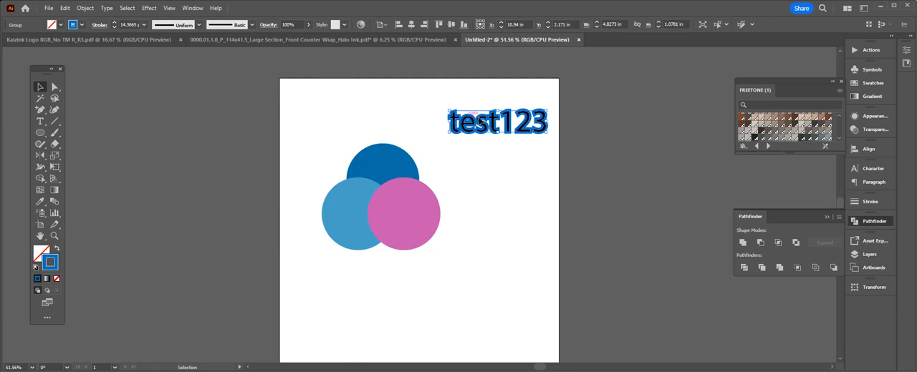
- Expand the outlined test123 lettering's appearance and expand both its Fill and Stroke into shapes
click(89, 8)
click(149, 141)
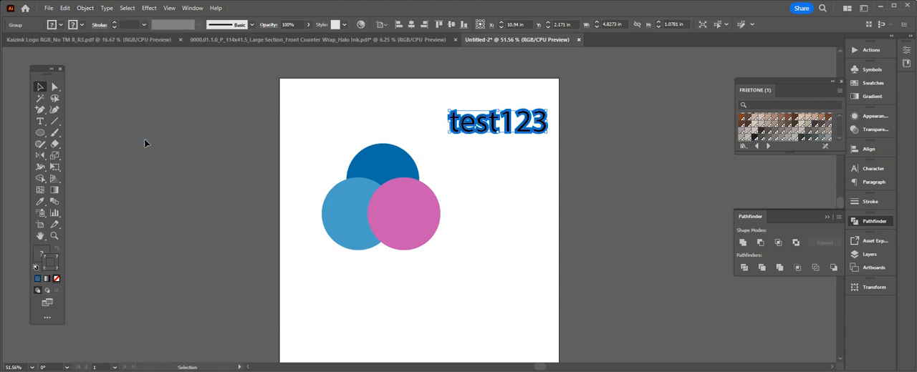
click(85, 8)
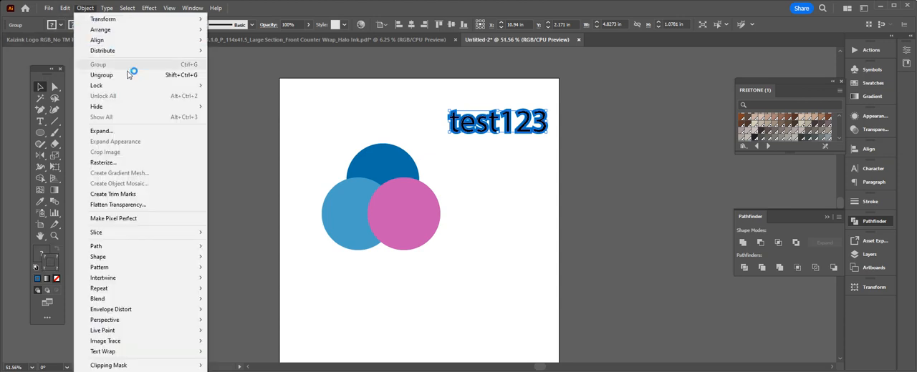
click(148, 132)
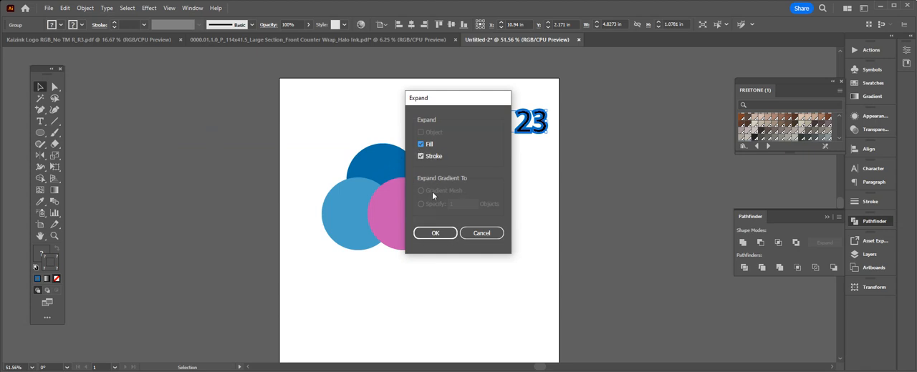
click(444, 235)
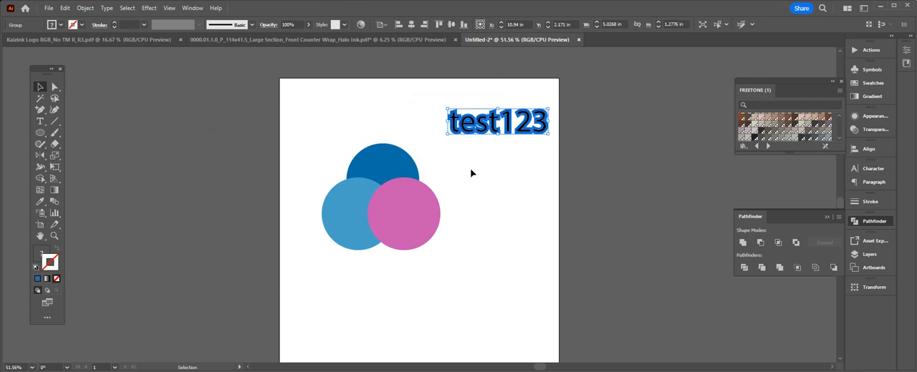
- Copy the expanded test123 artwork and unite the original into one solid silhouette
key(a)
key(v)
click(743, 244)
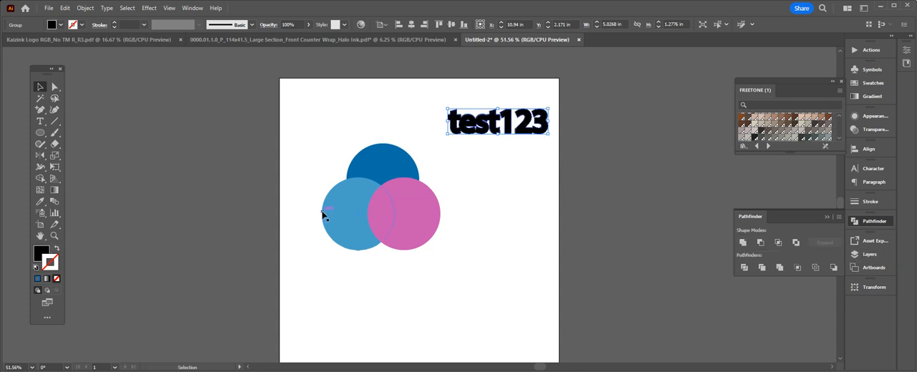
- Remove the test123 silhouette's fill and give it a stroke in the CutContour spot colour
click(44, 252)
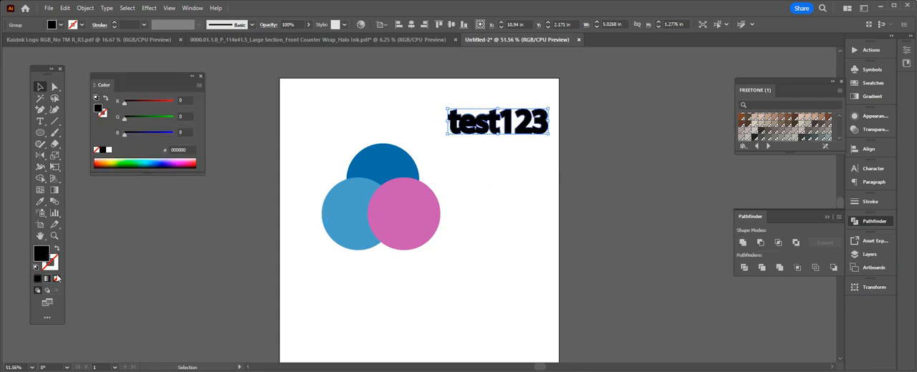
click(57, 279)
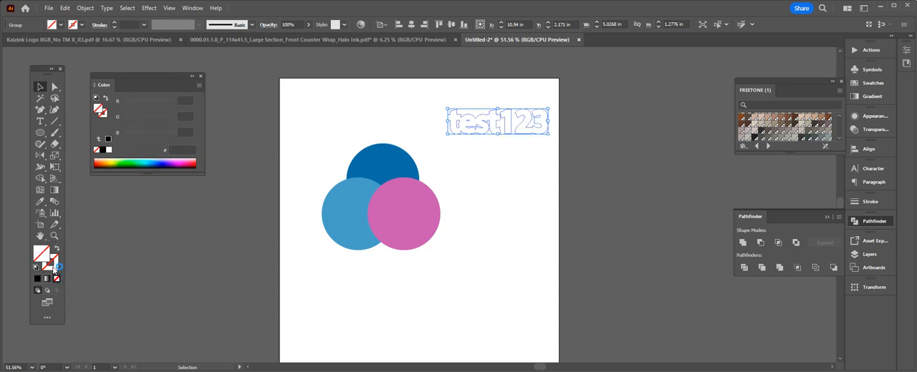
click(872, 87)
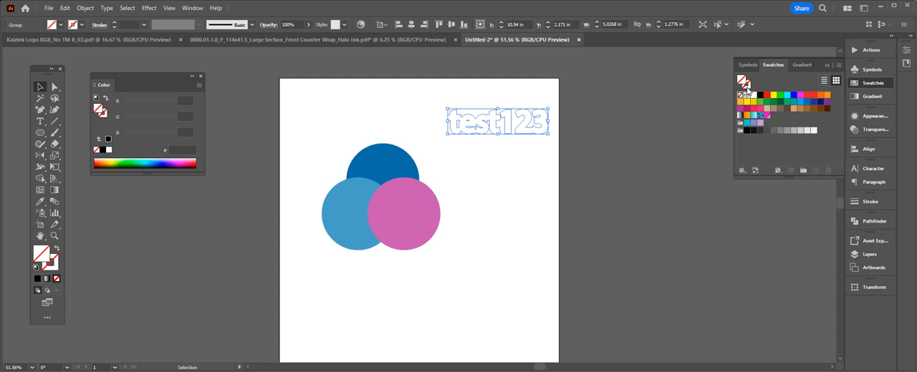
click(767, 115)
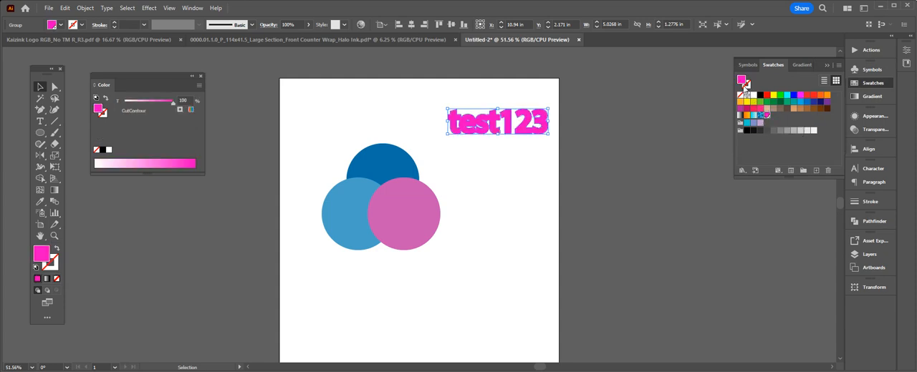
click(741, 94)
click(747, 86)
click(767, 116)
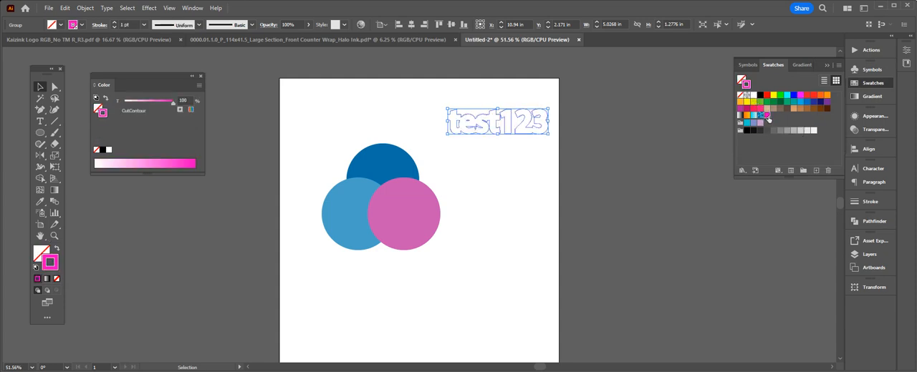
click(622, 120)
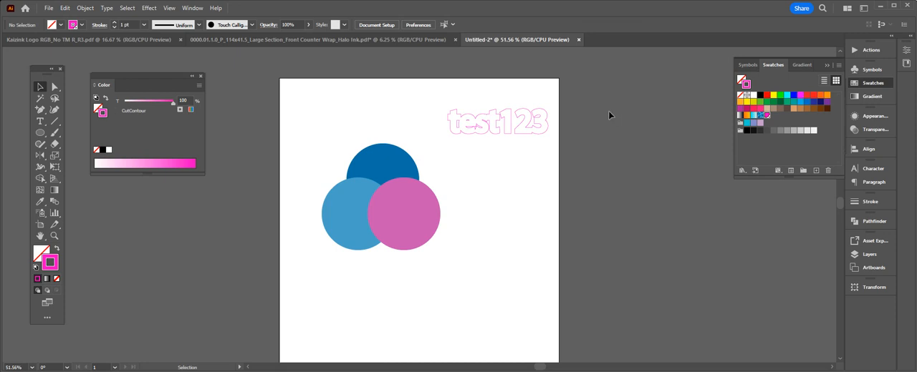
- Paste the copied test123 artwork in place over the contour's position and inspect the cut line around its edge
key(ctrl+shift+v)
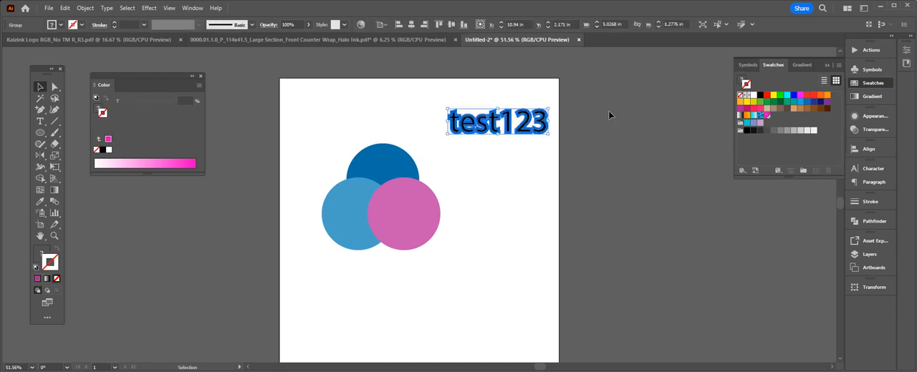
click(610, 116)
key(ctrl+1)
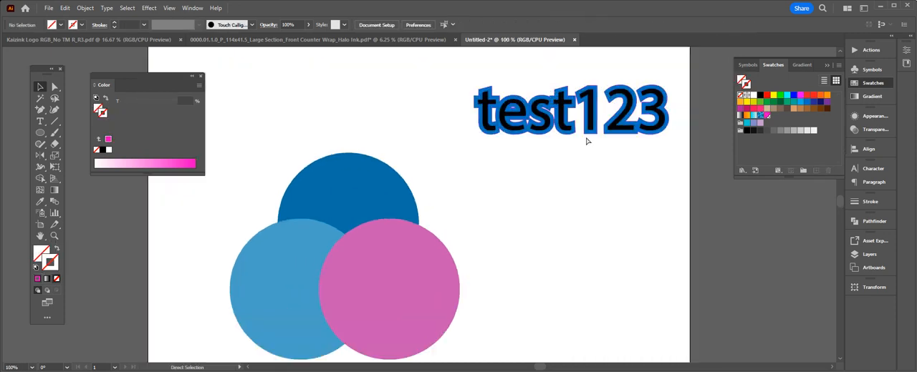
key(ctrl+equal)
key(ctrl+equal)
drag(593, 142, 448, 264)
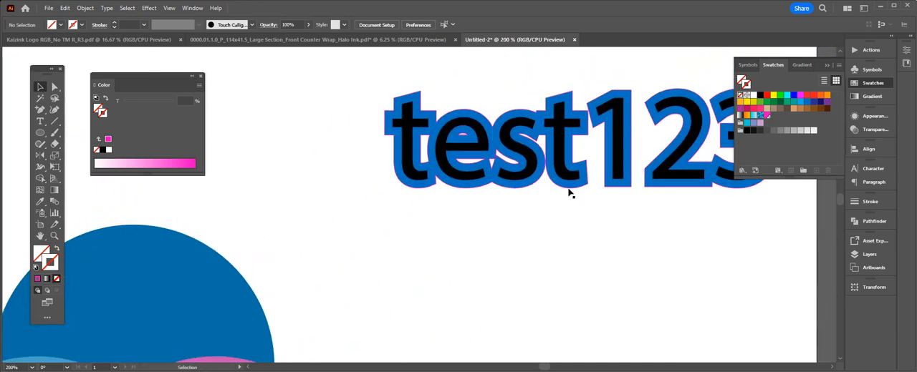
drag(629, 222, 562, 243)
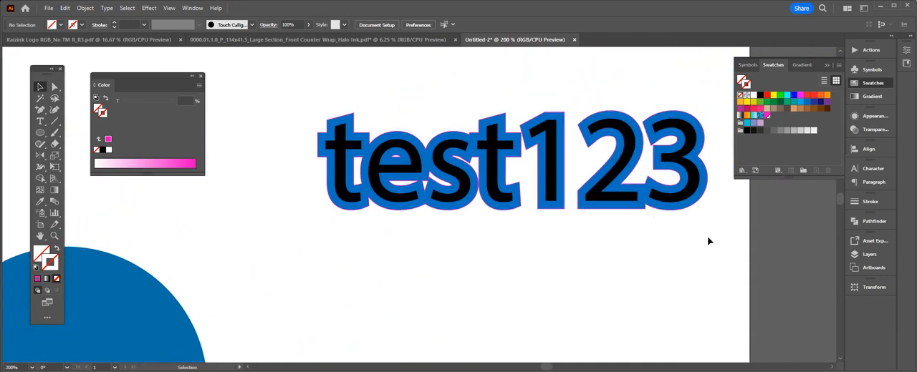
- Delete the test123 artwork together with its cut contour
key(ctrl+minus)
key(ctrl+minus)
key(ctrl+minus)
key(ctrl+minus)
key(ctrl+minus)
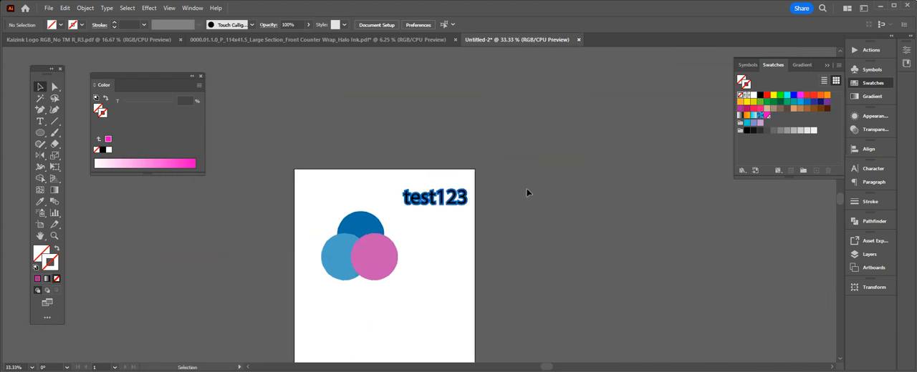
drag(535, 209, 456, 165)
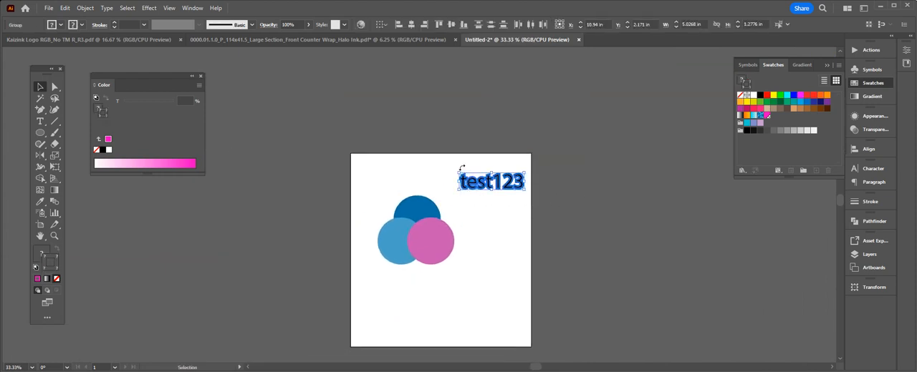
key(Delete)
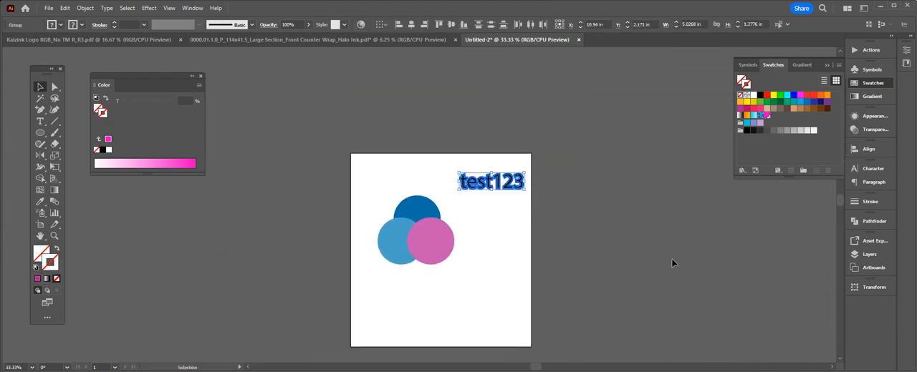
- Move the pink circle slightly up and left so it overlaps the two blue circles more
key(ctrl+plus)
key(ctrl+plus)
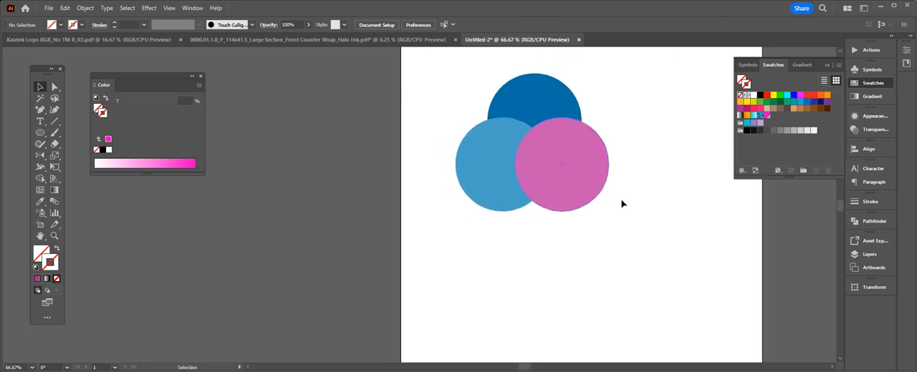
scroll(623, 232, down, 1)
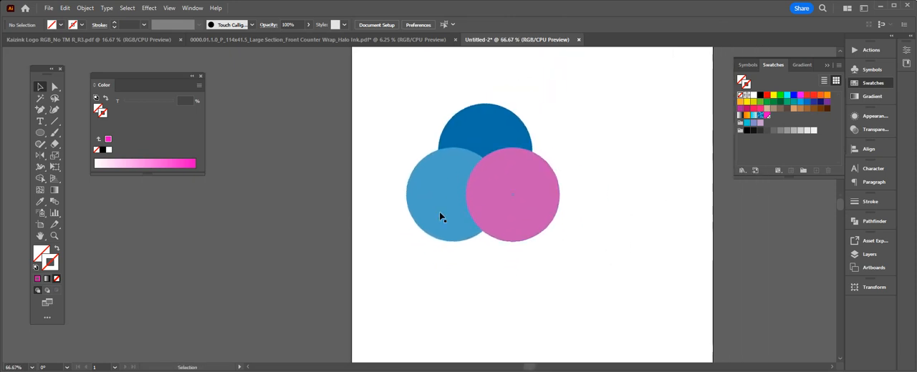
click(452, 213)
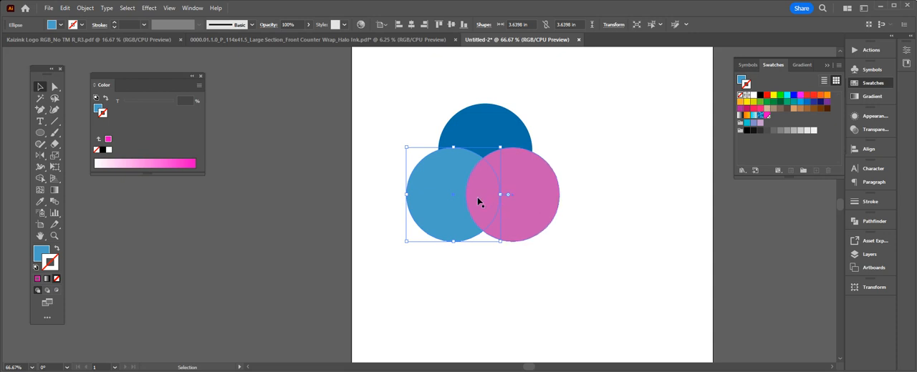
click(459, 248)
click(537, 195)
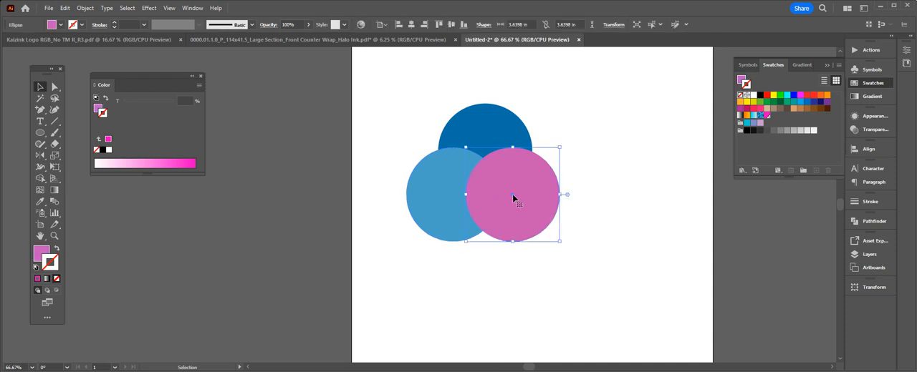
drag(524, 201, 494, 213)
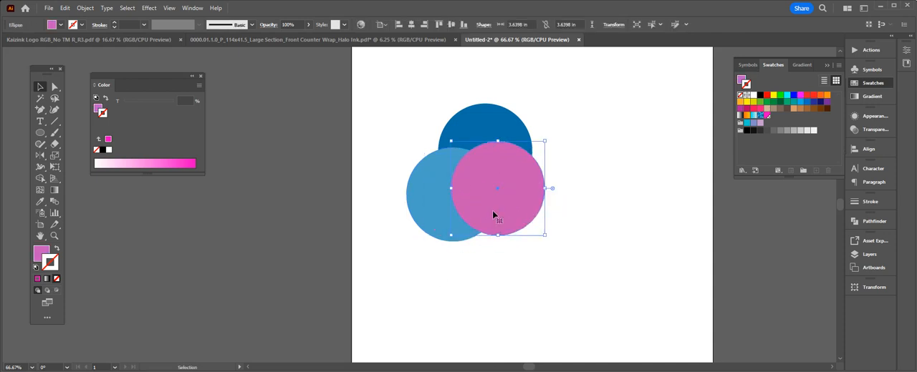
- Undo the pink circle's last move
key(ctrl+z)
key(ctrl+z)
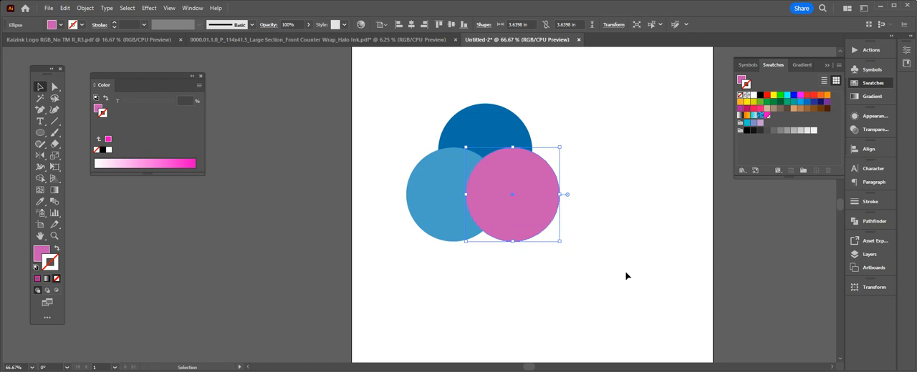
- Try the stacking order on the pink circle by sending it behind both blue circles and bringing it back to the front
key(a)
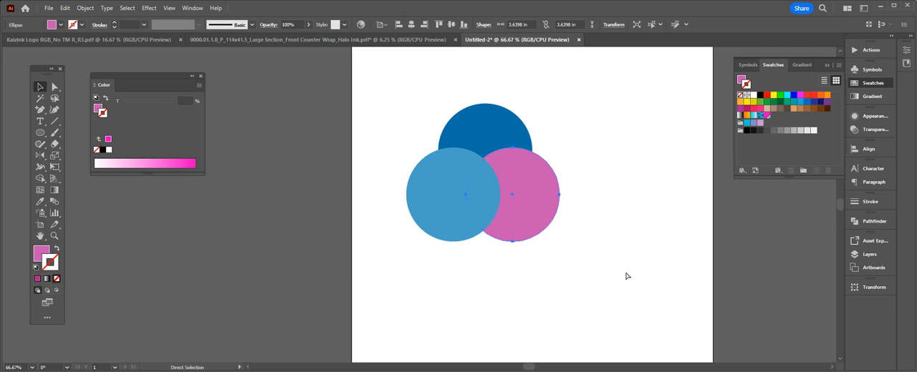
key(ctrl+bracketleft)
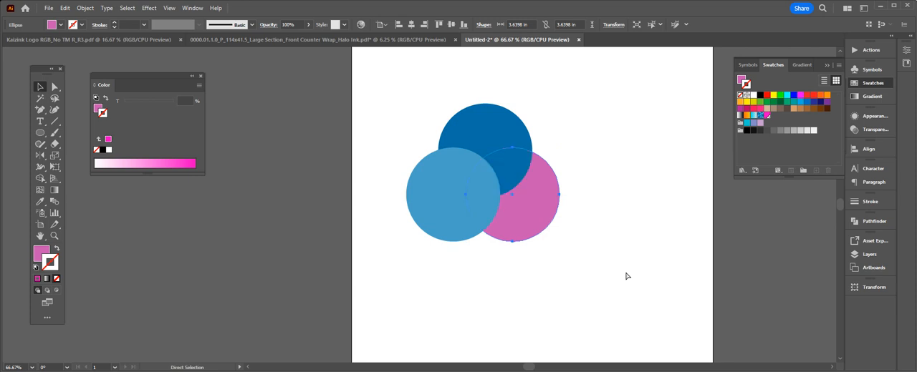
key(ctrl+bracketright)
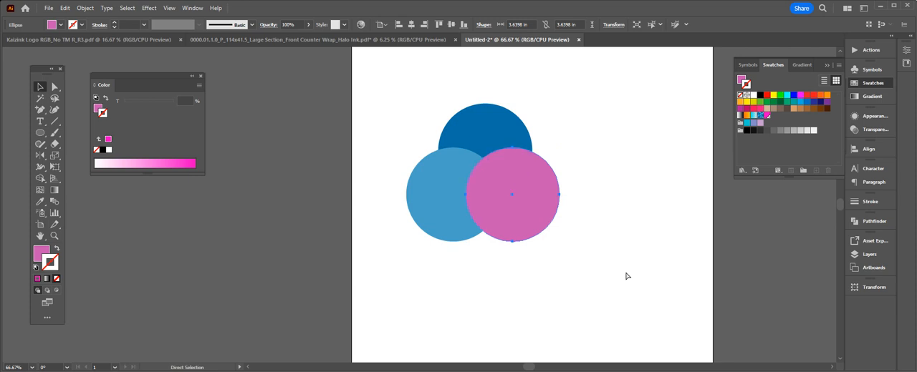
key(v)
key(a)
key(ctrl+shift+bracketleft)
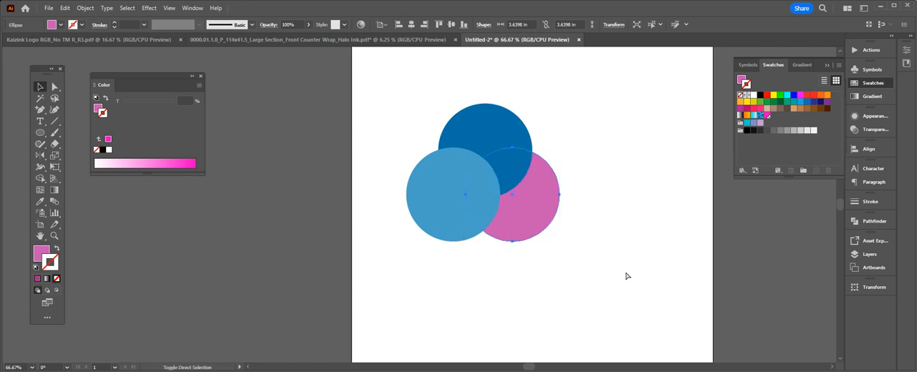
key(ctrl+shift+bracketright)
key(v)
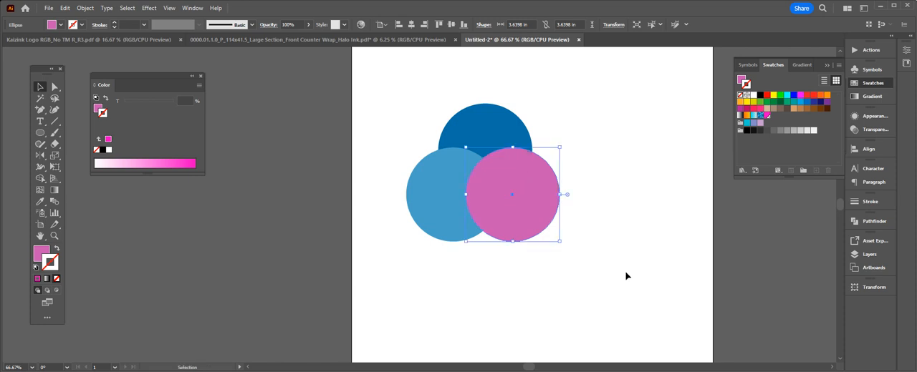
click(626, 276)
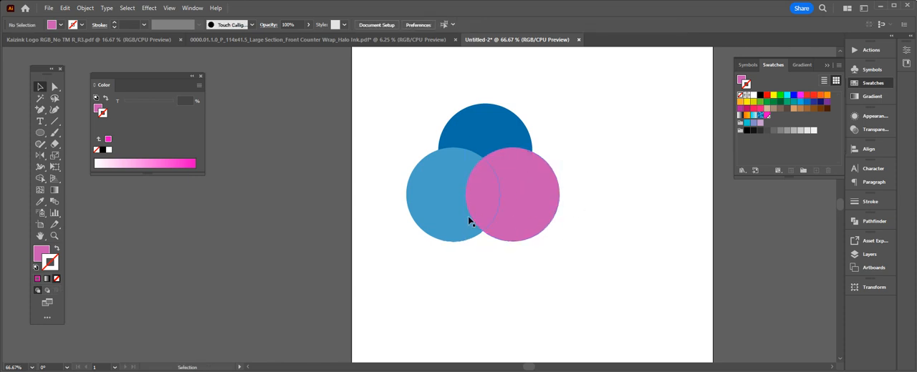
- Subtract the pink circle from the light blue circle with Pathfinder's Minus Front
click(430, 213)
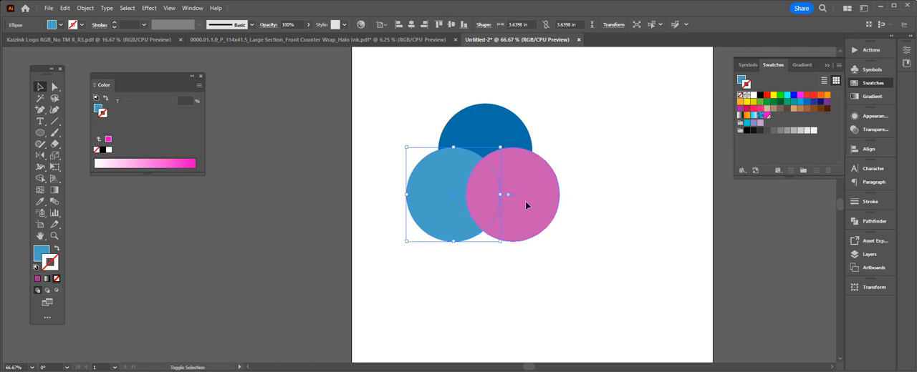
shift+click(530, 207)
click(602, 227)
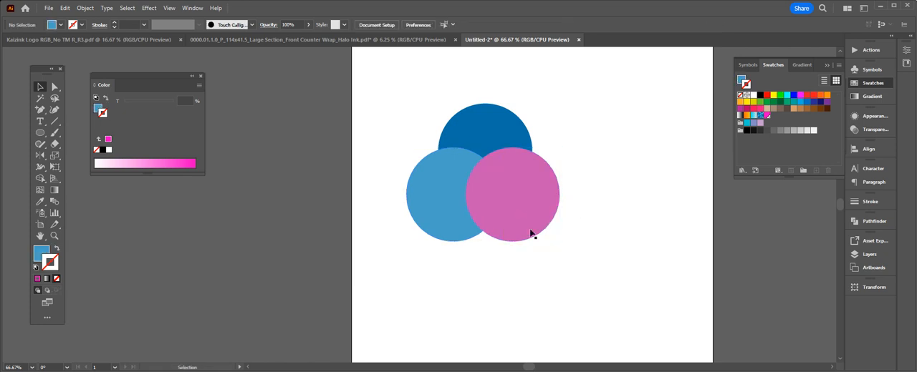
click(530, 230)
shift+click(437, 196)
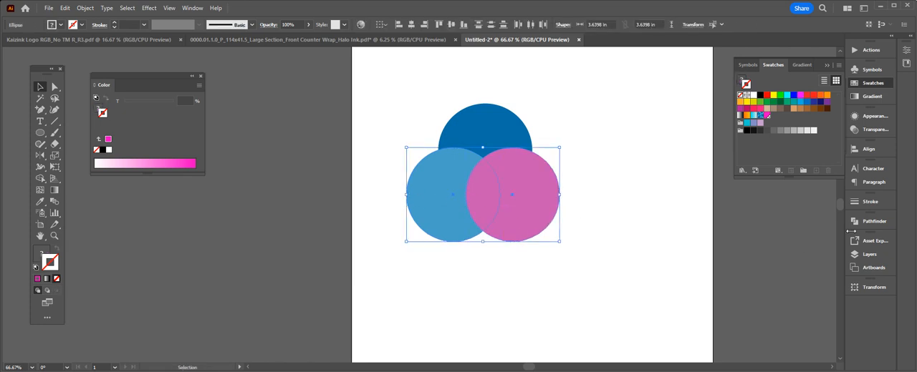
click(874, 222)
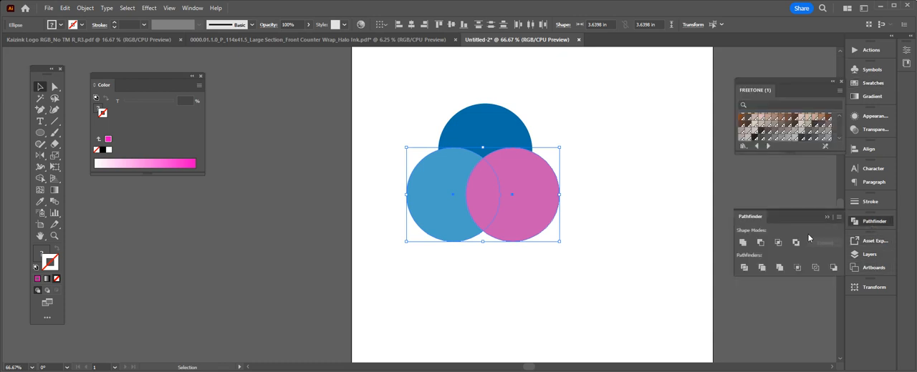
click(761, 243)
click(604, 265)
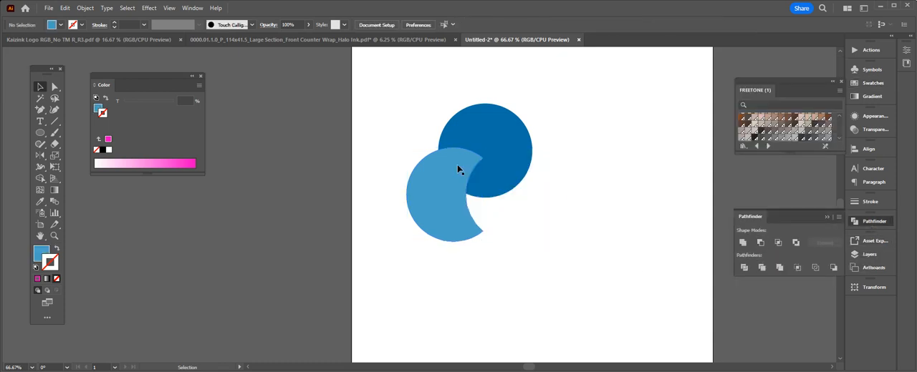
- Undo the Minus Front subtraction of the pink circle from the light blue one
key(a)
key(ctrl+z)
key(v)
click(563, 256)
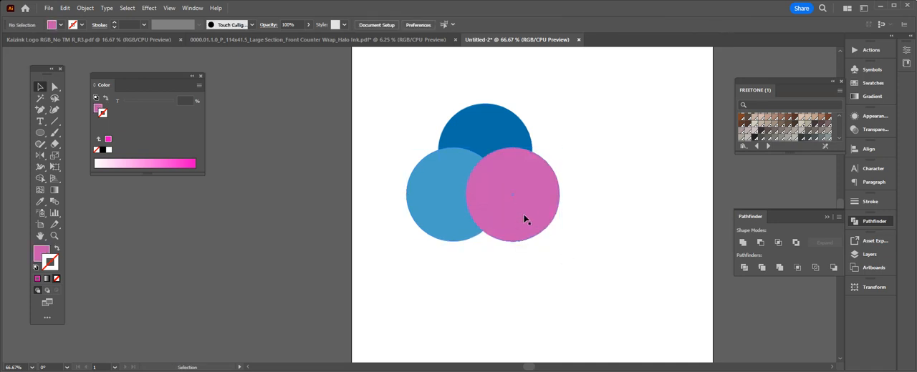
- Duplicate the light blue circle into the empty area below the three overlapping circles
key(ctrl+equal)
key(ctrl+equal)
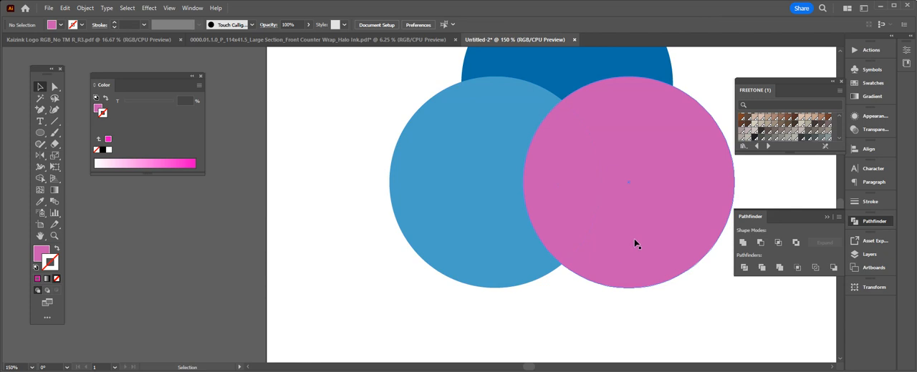
scroll(609, 287, down, 5)
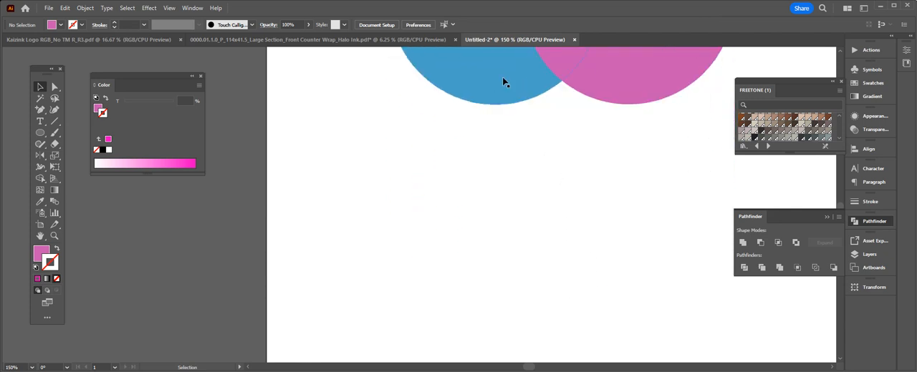
drag(500, 76, 512, 308)
click(634, 207)
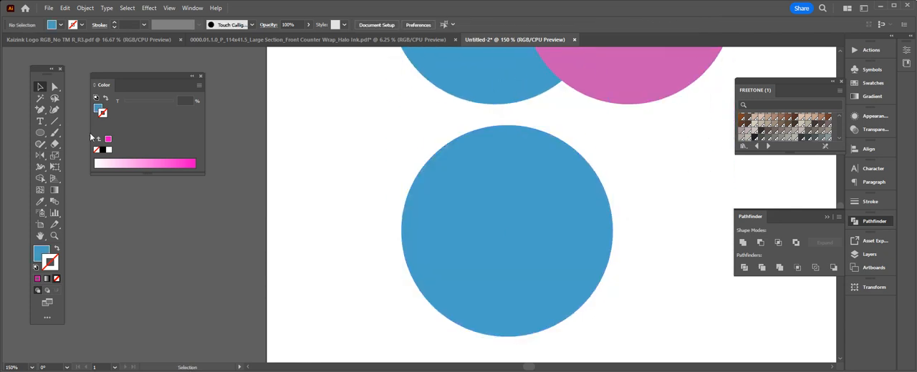
- Draw two small circles about 0.49 in and 0.47 in wide, filled with pink #c16bbf, beside the copied blue circle
click(43, 136)
double_click(37, 254)
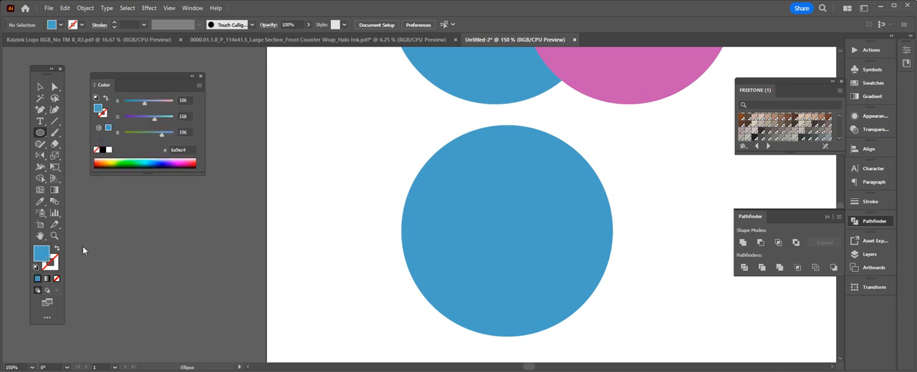
drag(144, 299, 135, 278)
click(227, 294)
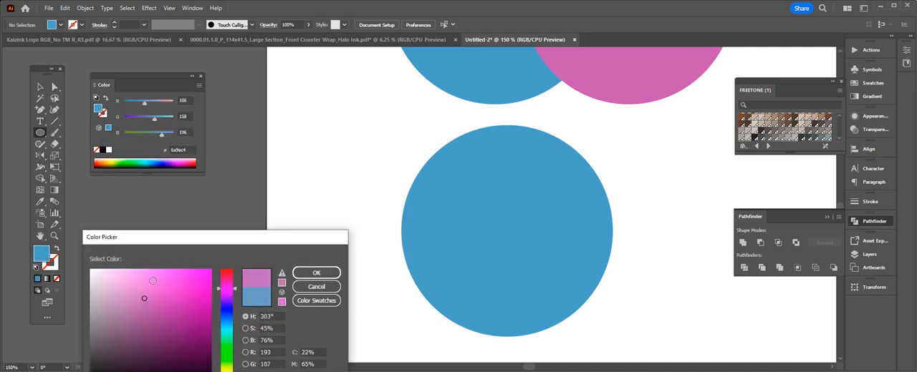
click(316, 273)
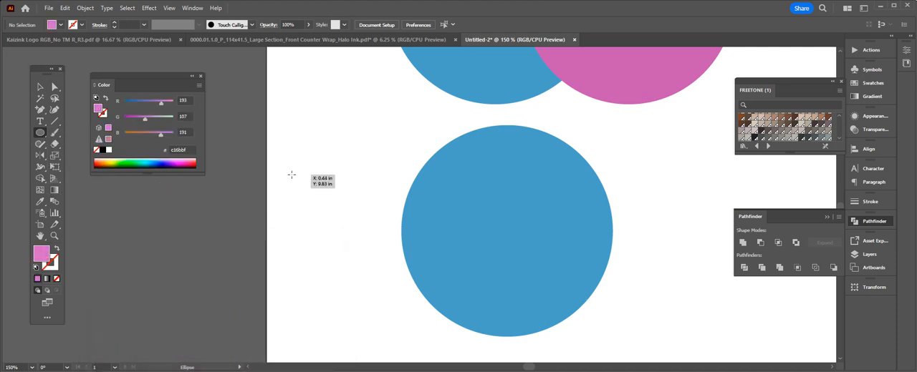
drag(291, 175, 320, 204)
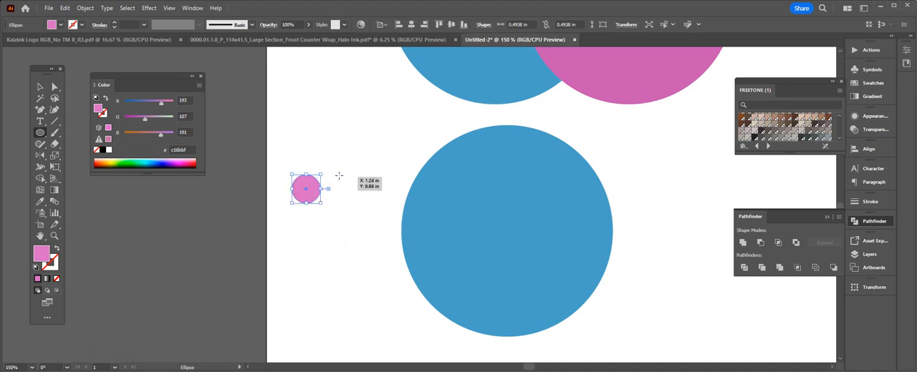
drag(339, 175, 367, 202)
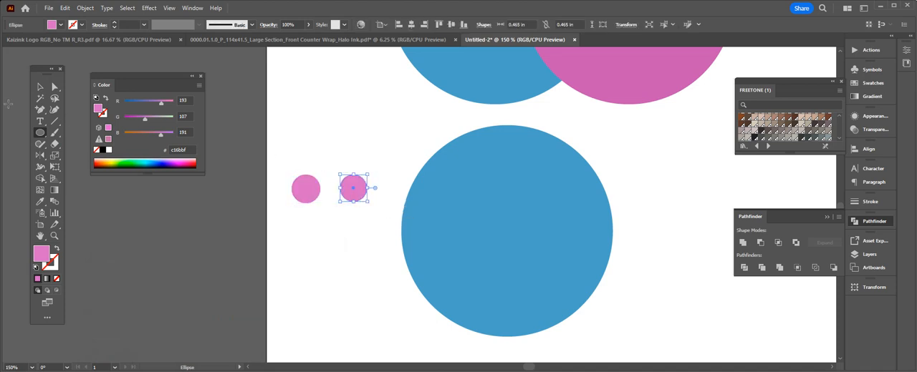
- Move both small pink circles together onto the upper part of the copied blue circle as eyes
click(40, 87)
click(297, 191)
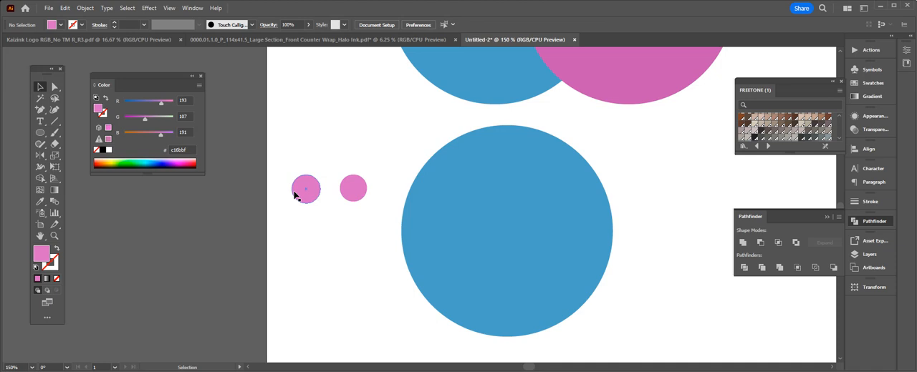
shift+click(356, 200)
drag(357, 201, 544, 189)
click(691, 152)
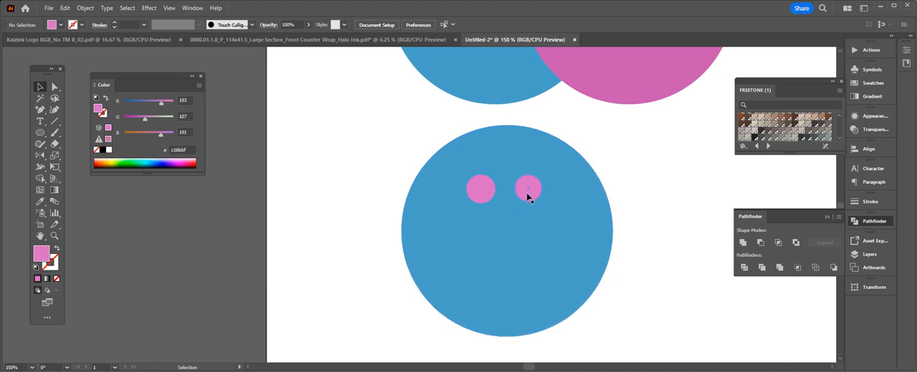
- Combine the two small pink eye circles into one compound path
click(482, 192)
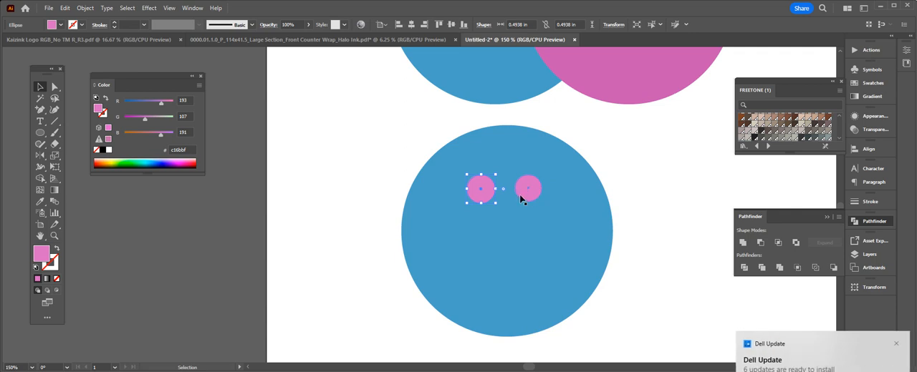
shift+click(529, 195)
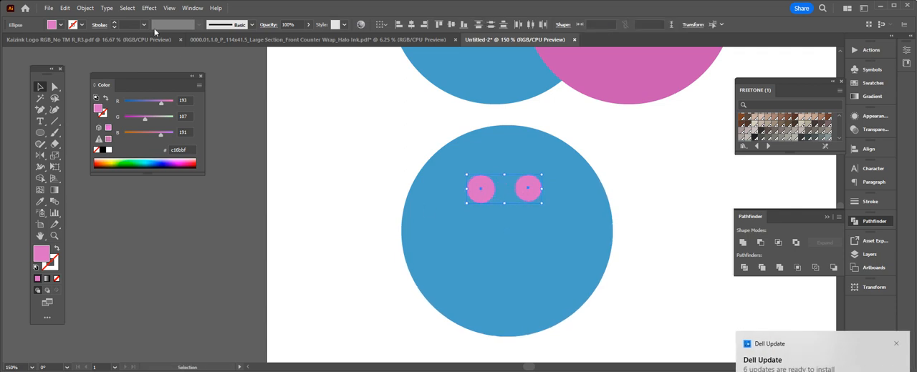
right_click(480, 195)
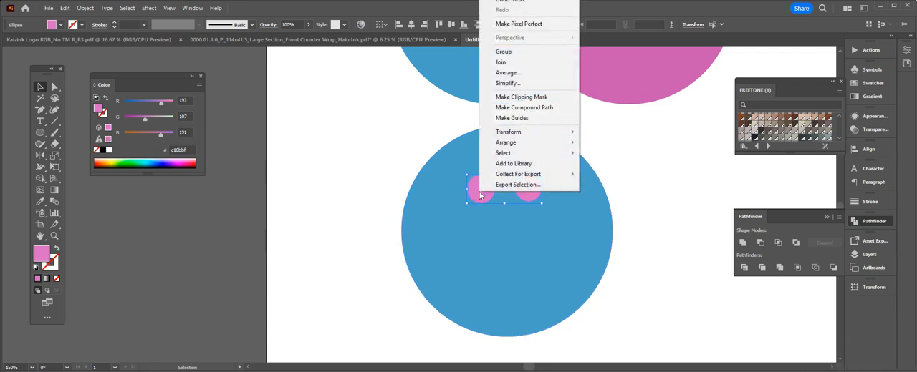
click(540, 113)
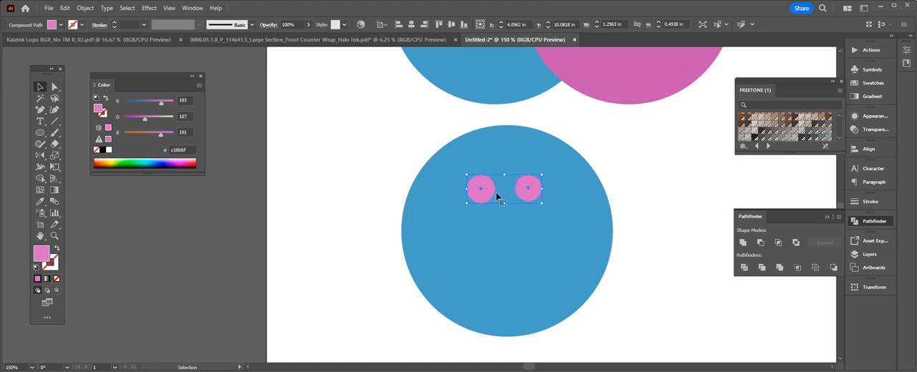
click(629, 182)
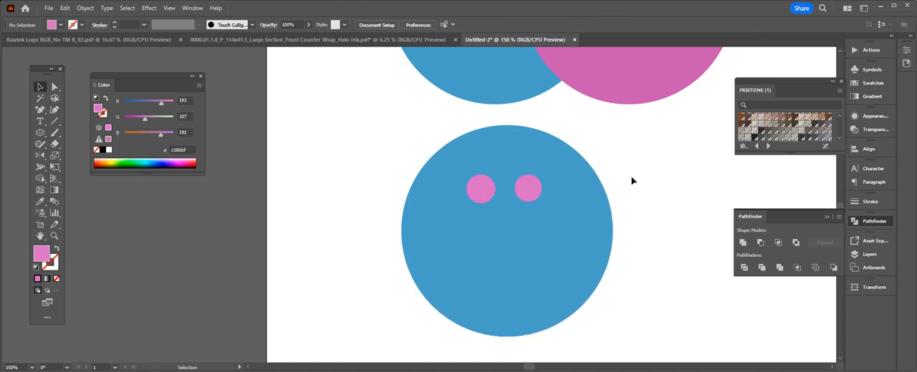
- Cut the pink eye compound path out of the copied blue circle with Pathfinder's Minus Front
drag(630, 159, 411, 292)
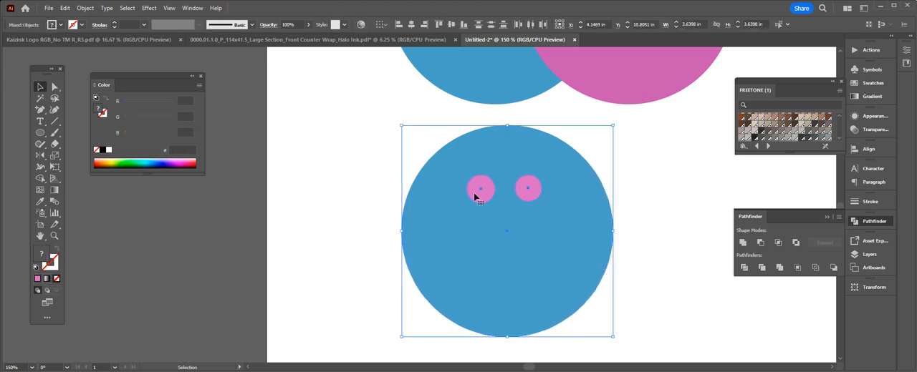
click(761, 244)
click(661, 302)
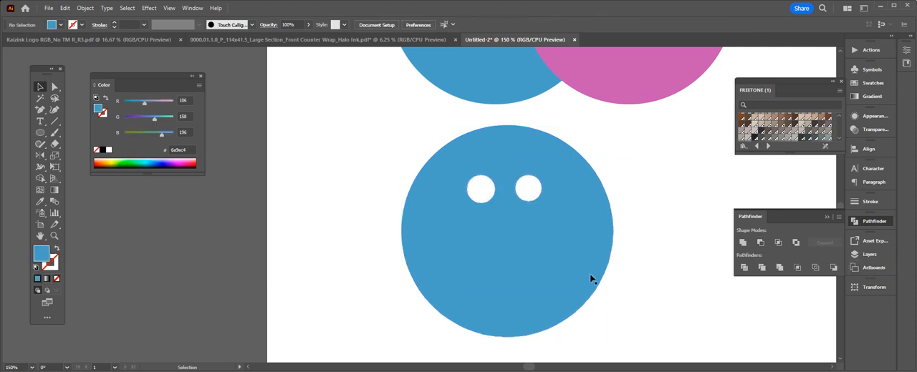
- Move the blue circle with the eye holes over the pink circle to check the holes against it
scroll(602, 327, up, 2)
drag(602, 328, 710, 233)
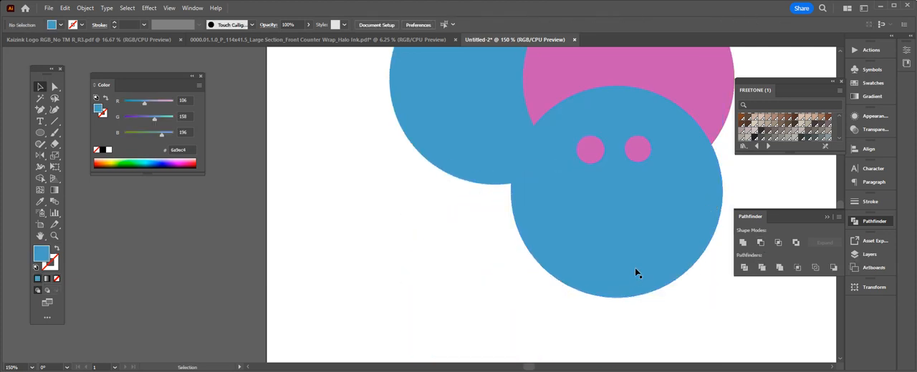
drag(636, 272, 492, 308)
- Undo the moves of the blue circle with eye holes to return it below the three overlapping circles
key(ctrl+z)
key(ctrl+z)
key(ctrl+z)
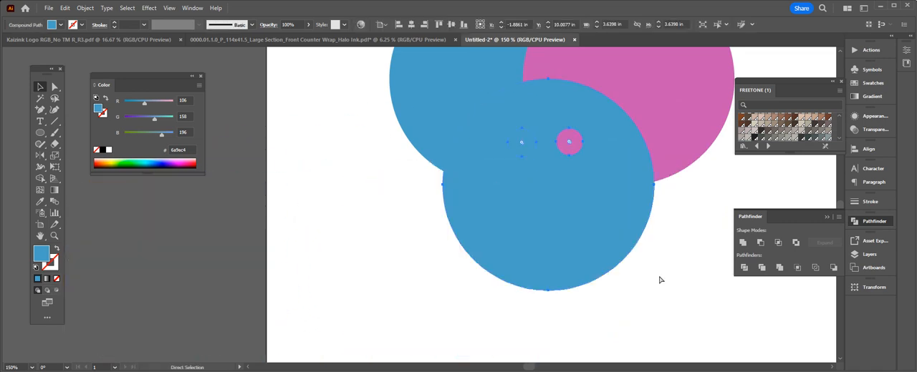
key(ctrl+z)
scroll(631, 302, up, 2)
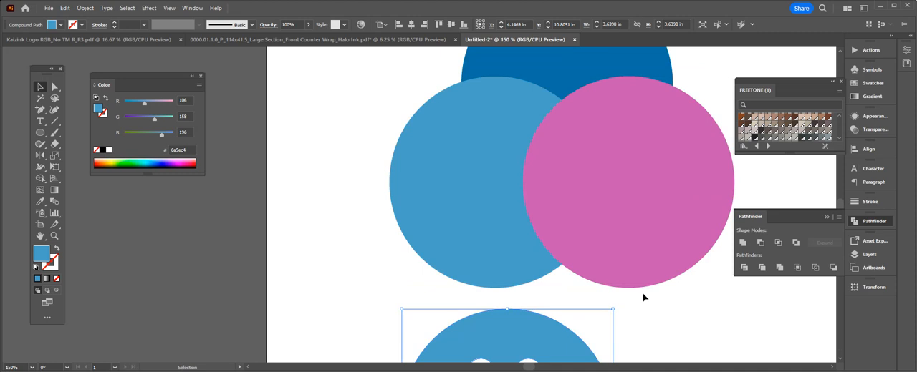
scroll(643, 297, down, 1)
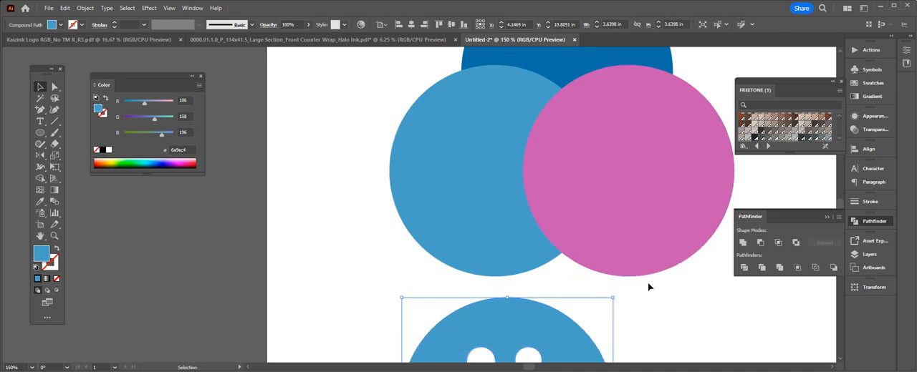
scroll(650, 285, down, 4)
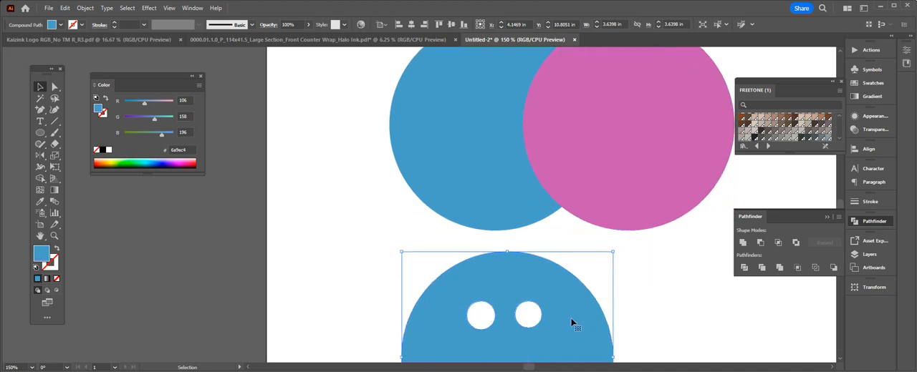
- Try cutting the pink circle out of the overlapping blue circle with eye holes using Pathfinder's Minus Back
drag(571, 324, 698, 268)
drag(765, 310, 652, 309)
shift+click(613, 128)
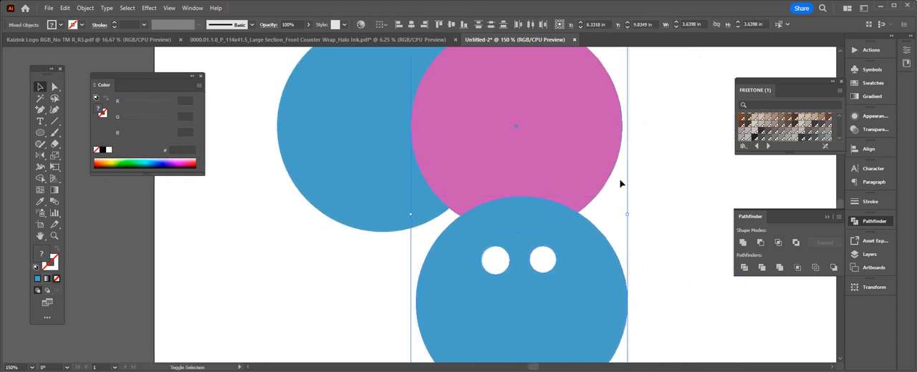
click(833, 268)
click(712, 304)
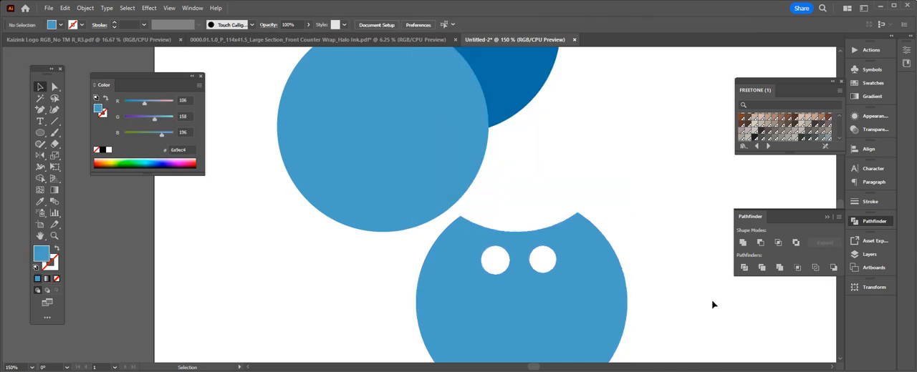
- Undo the Minus Back cut and move the blue circle with eye holes back below the three overlapping circles
key(ctrl+z)
click(712, 303)
drag(567, 292, 542, 338)
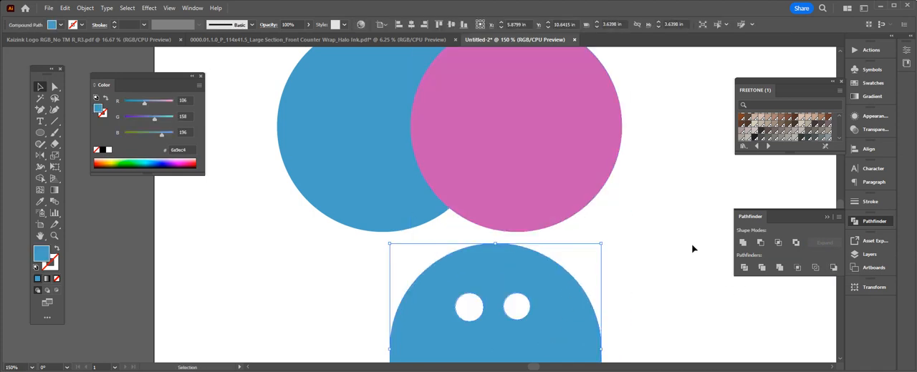
click(687, 252)
scroll(683, 255, up, 4)
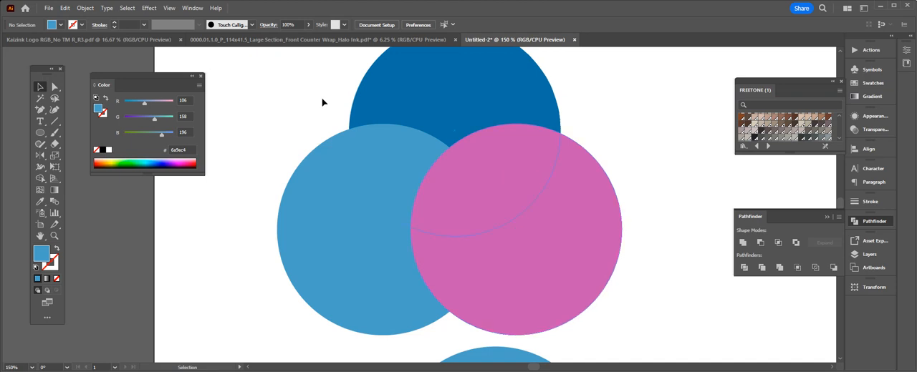
- Split the three overlapping circles into separate pieces along their overlaps with Pathfinder's Divide
drag(309, 90, 559, 236)
click(673, 165)
drag(305, 100, 565, 245)
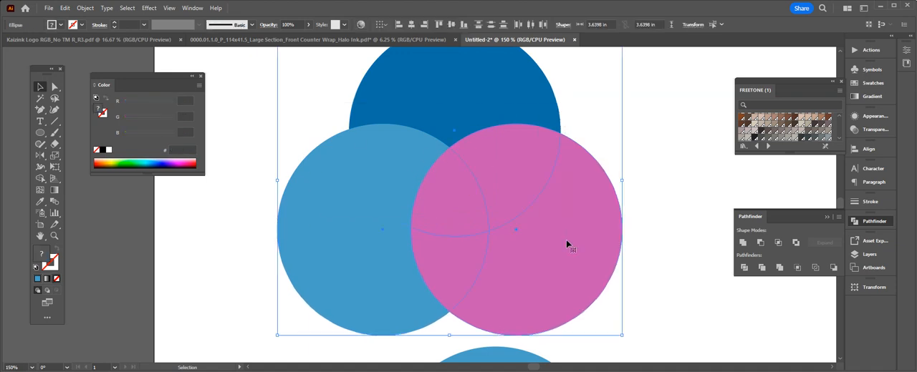
click(744, 267)
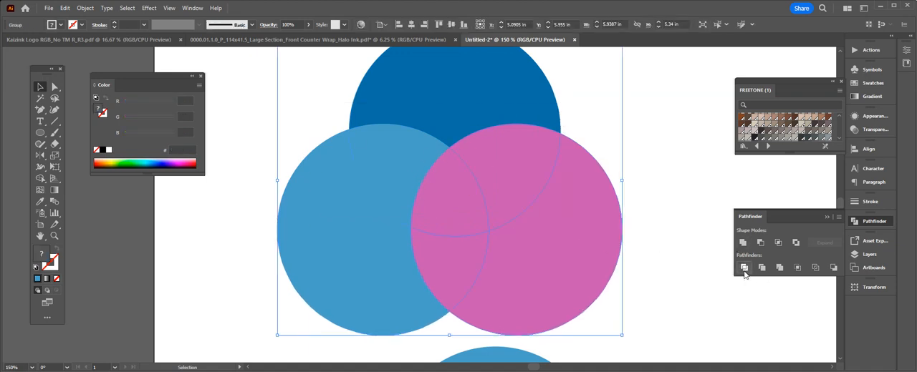
click(712, 313)
- Delete the outer light blue, pink and dark blue pieces of the divided circles, keeping only the overlap pieces
click(52, 88)
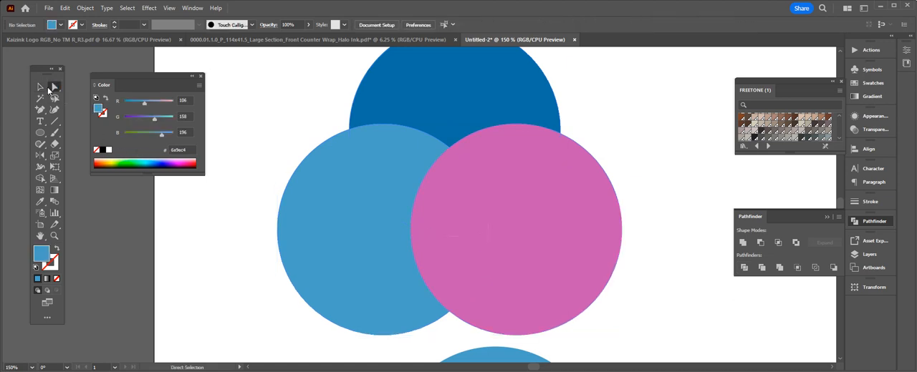
click(404, 277)
key(Delete)
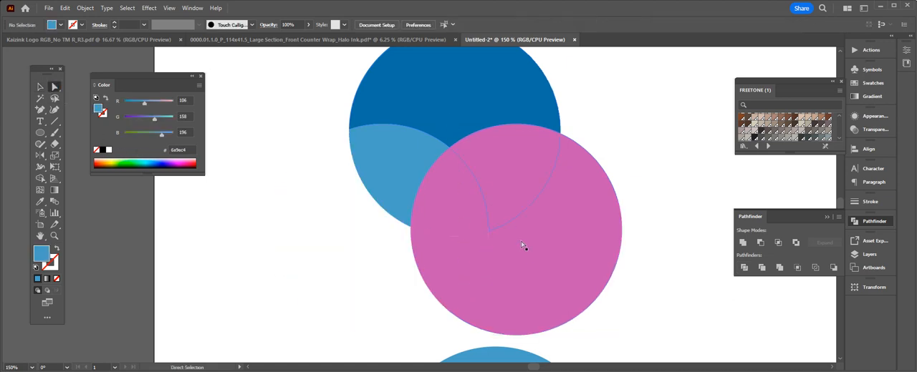
click(501, 286)
key(Delete)
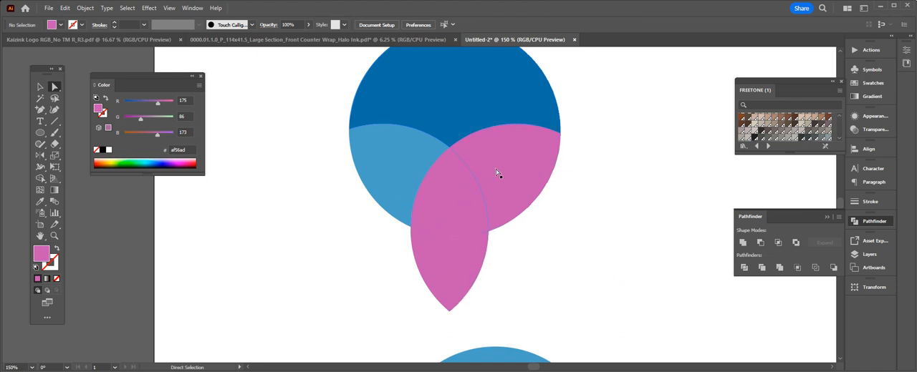
click(465, 110)
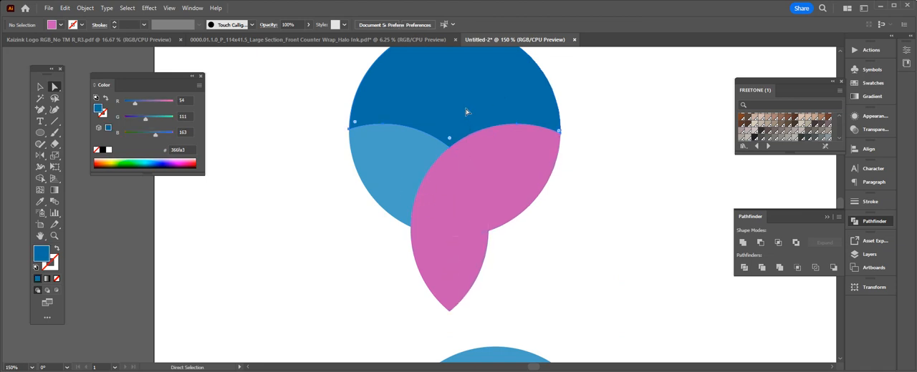
key(Delete)
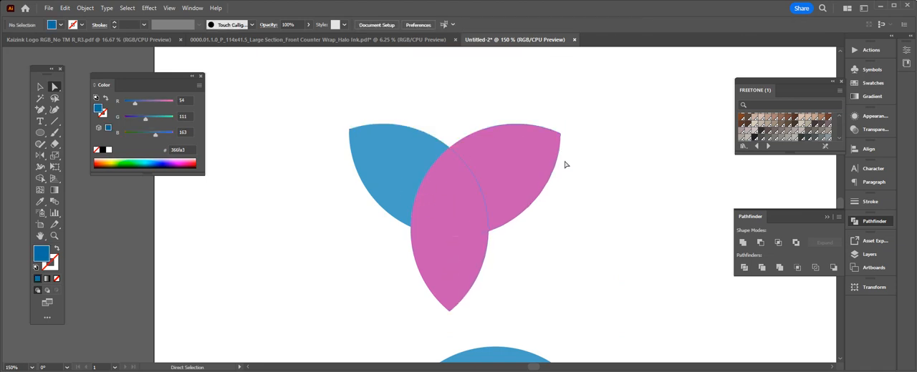
- Recolour the central overlap piece with a brighter pink fill, #dd66dd
click(421, 201)
double_click(45, 254)
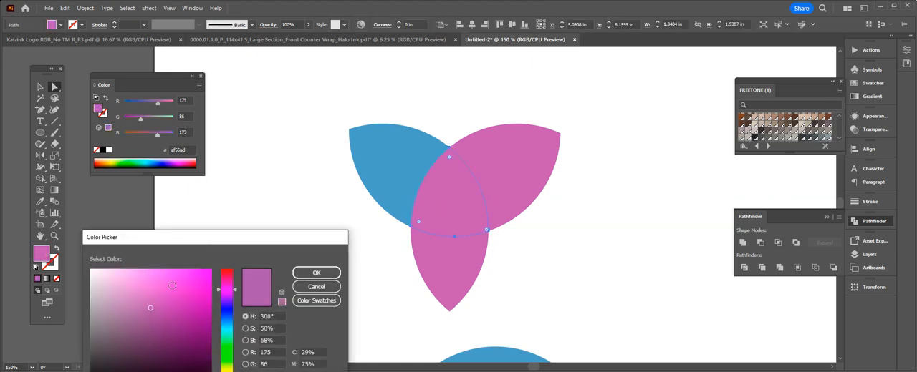
click(156, 285)
click(313, 268)
click(554, 293)
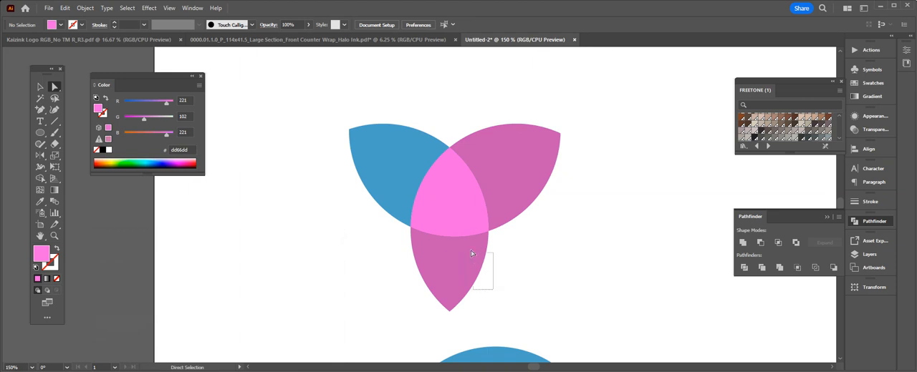
- Merge the bright pink central piece and the lower pink petal into one shape with Pathfinder's Unite
drag(471, 252, 478, 267)
drag(475, 315, 462, 230)
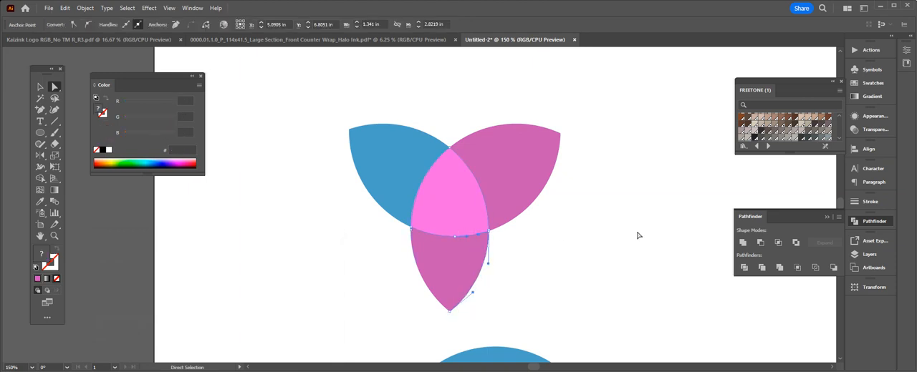
click(743, 243)
click(639, 278)
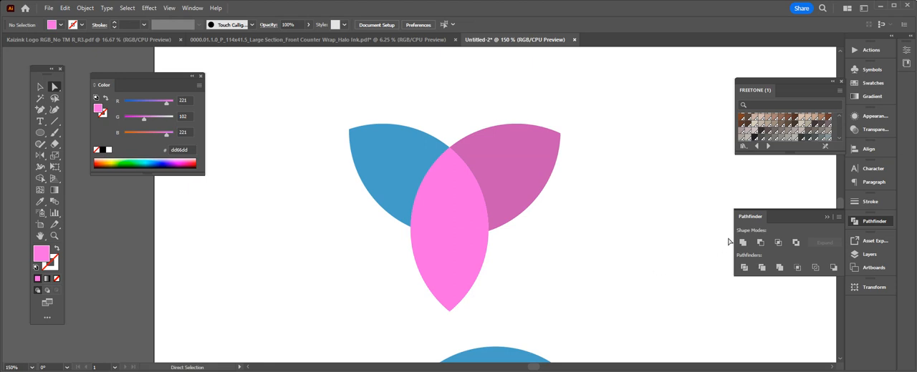
key(ctrl+minus)
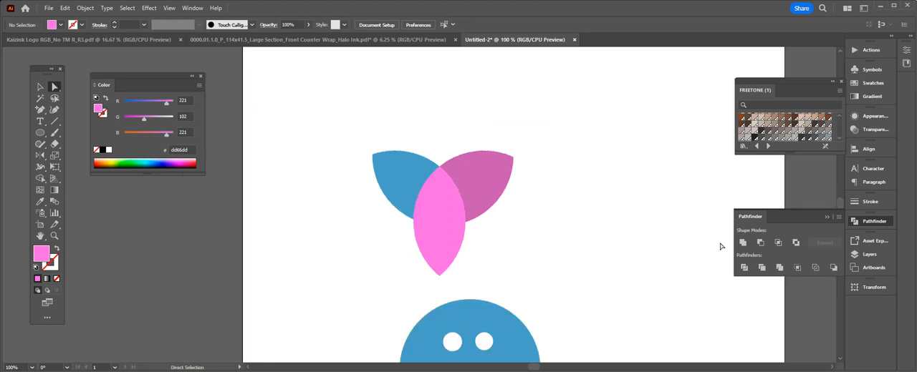